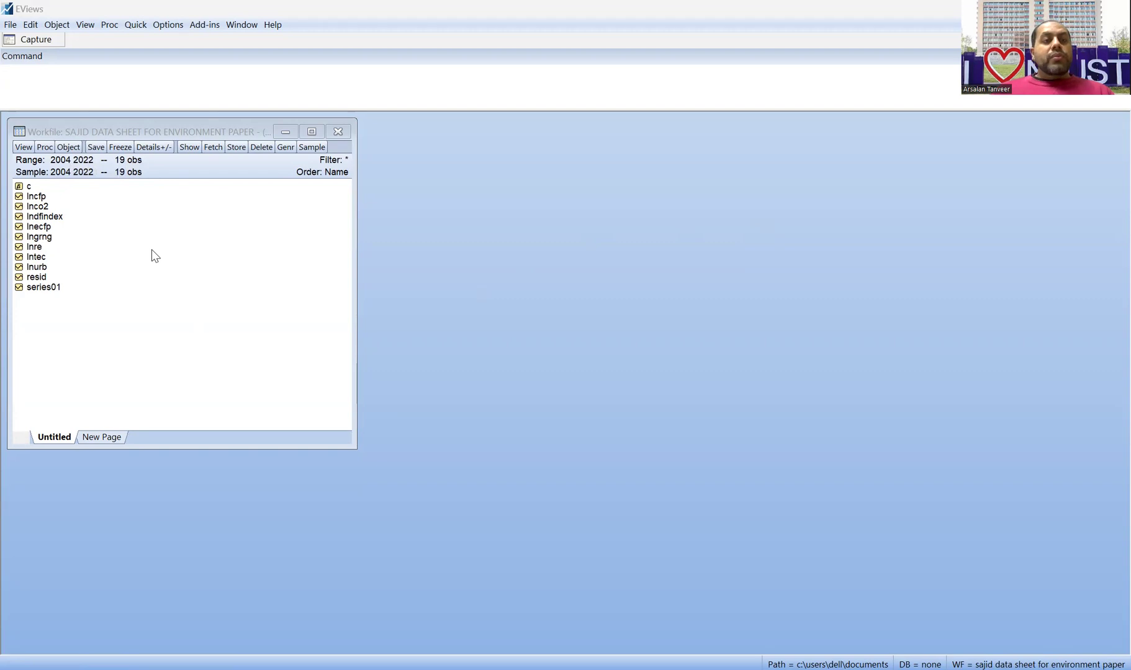
Examine the test types, including Ng-Perron, and the level and difference options of the Unit Root Test for the lnco2 series.
{"action": "left_click", "coordinate": [53, 208]}
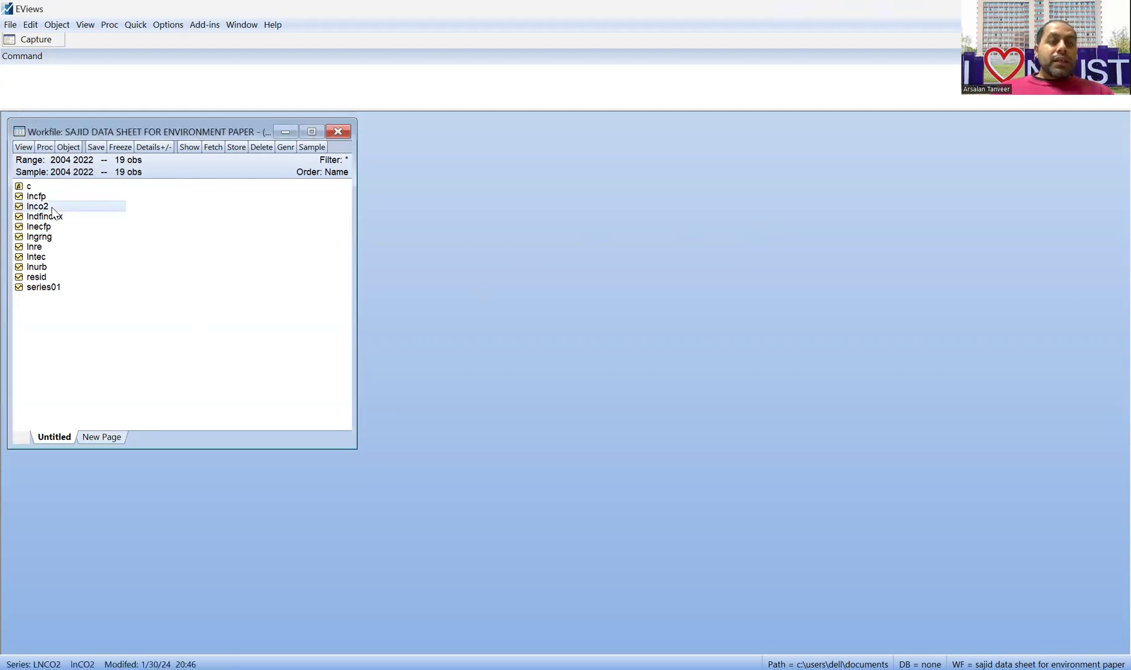
{"action": "double_click", "coordinate": [53, 209]}
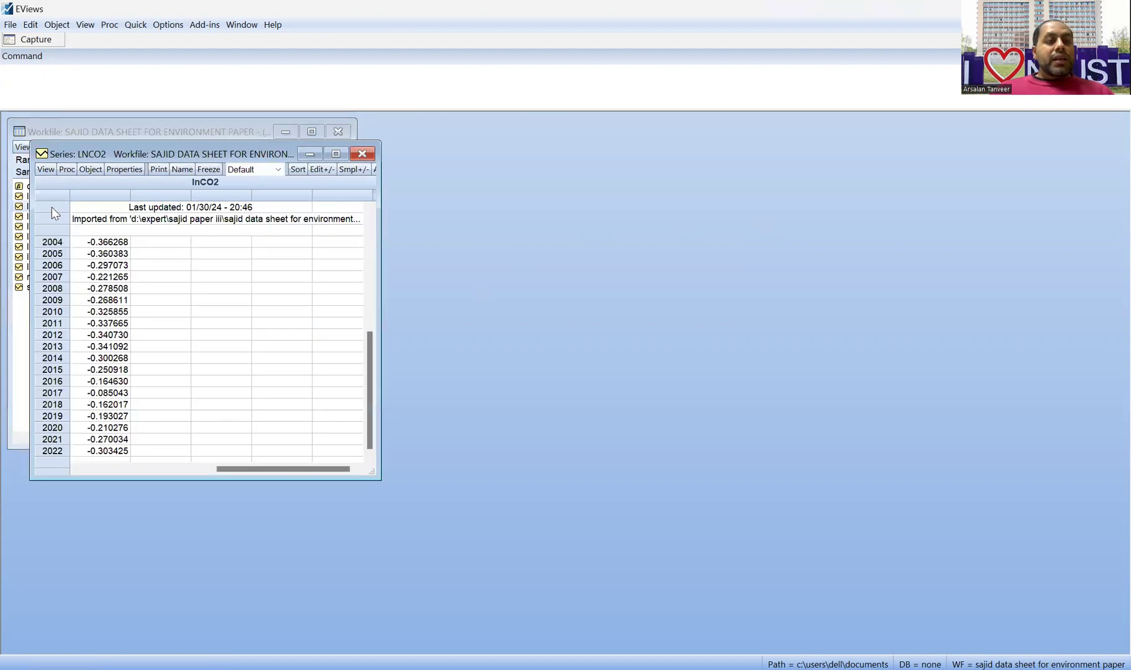
{"action": "left_click", "coordinate": [44, 171]}
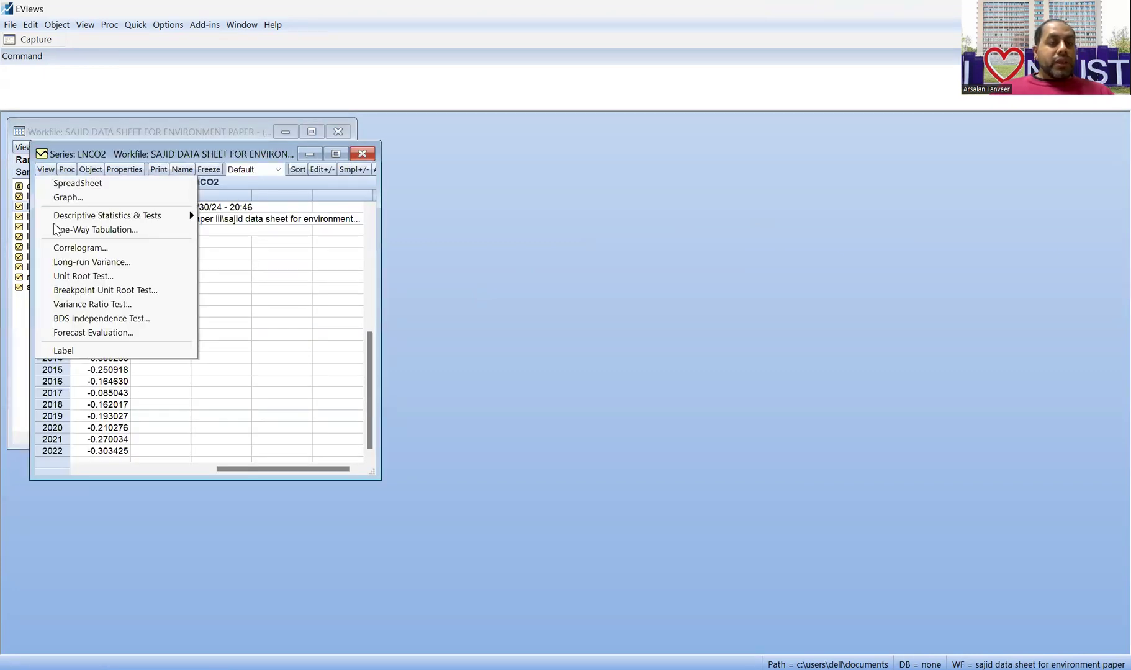
{"action": "left_click", "coordinate": [113, 277]}
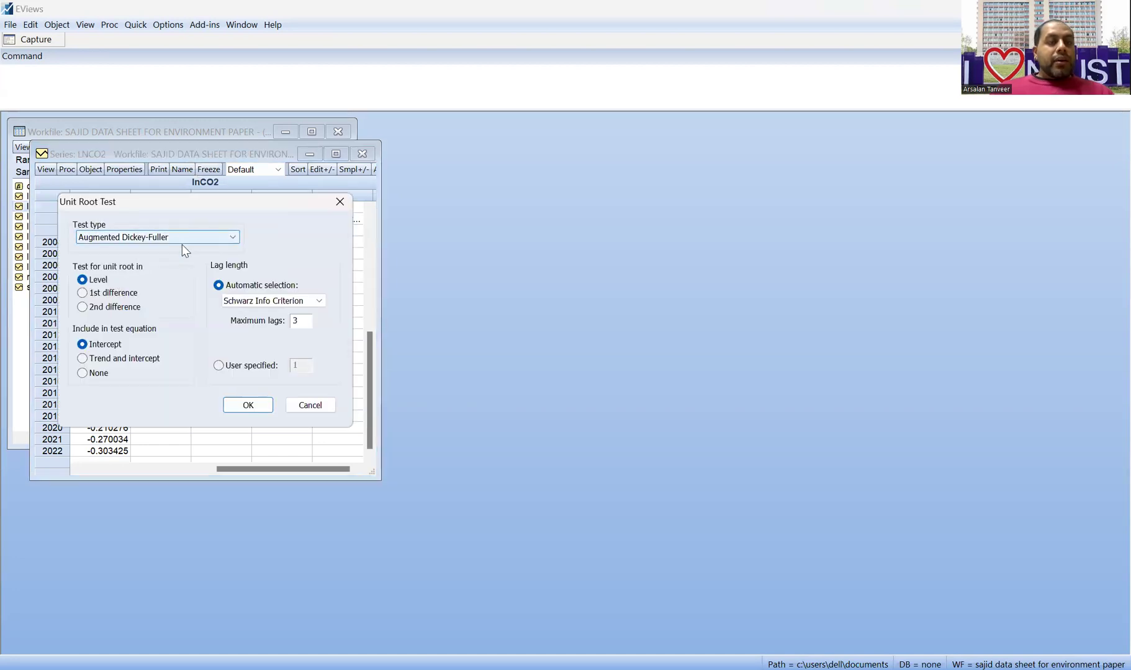
{"action": "left_click", "coordinate": [196, 236]}
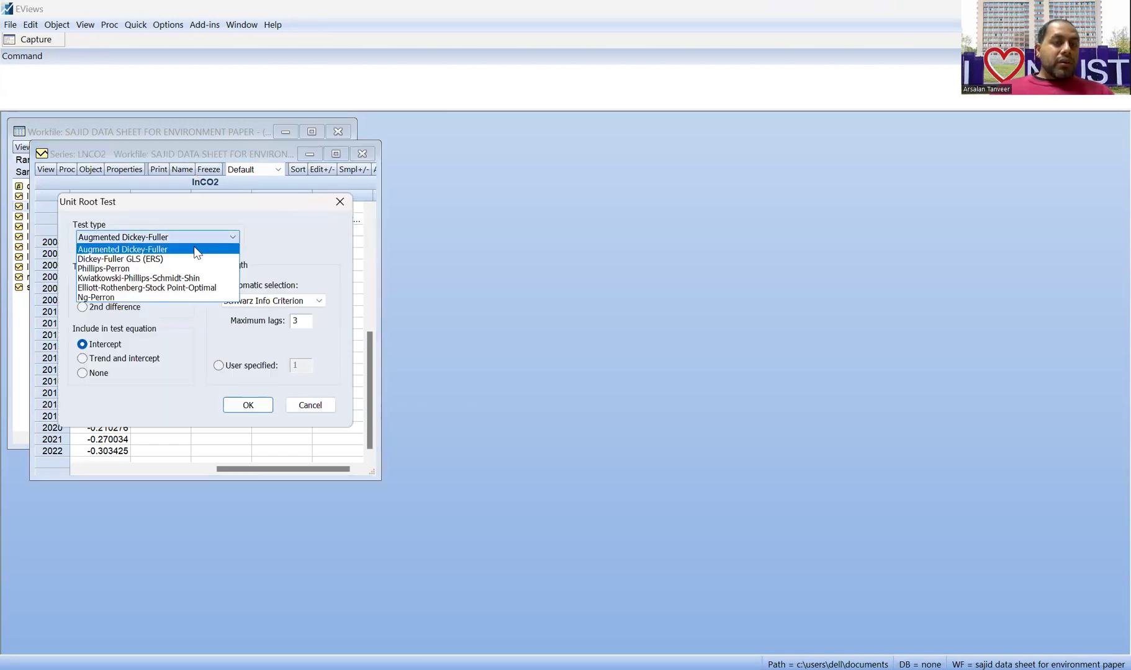
{"action": "left_click", "coordinate": [186, 299]}
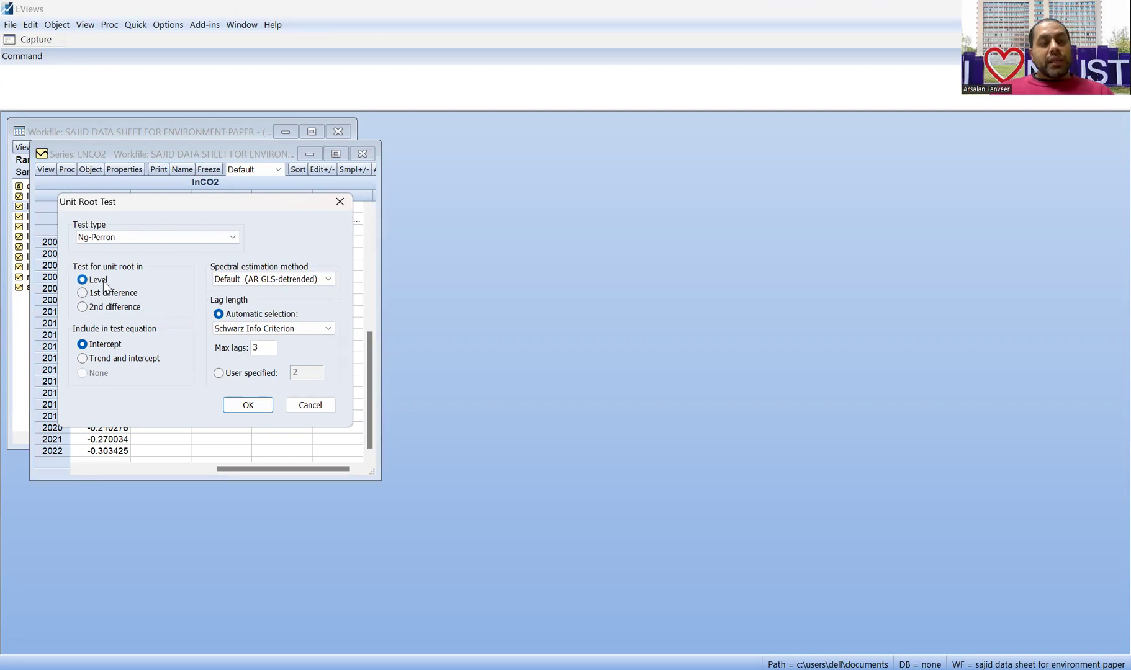
{"action": "left_click", "coordinate": [110, 297]}
{"action": "left_click", "coordinate": [116, 311]}
{"action": "left_click", "coordinate": [108, 294]}
{"action": "left_click", "coordinate": [104, 281]}
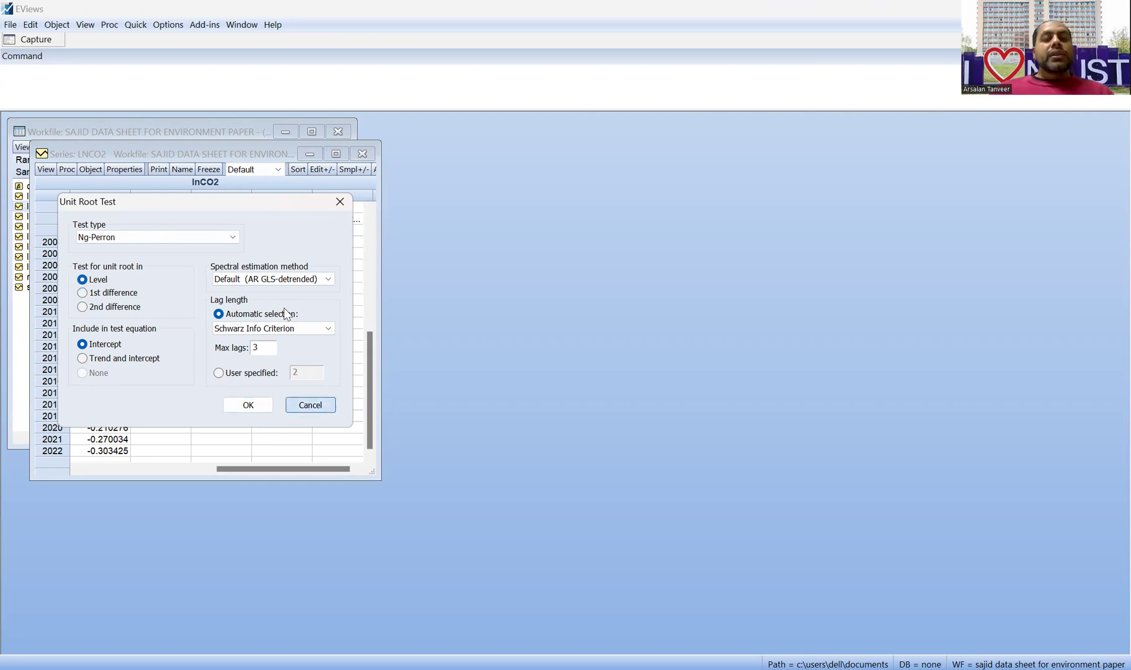
{"action": "left_click", "coordinate": [340, 202]}
{"action": "left_click", "coordinate": [370, 151]}
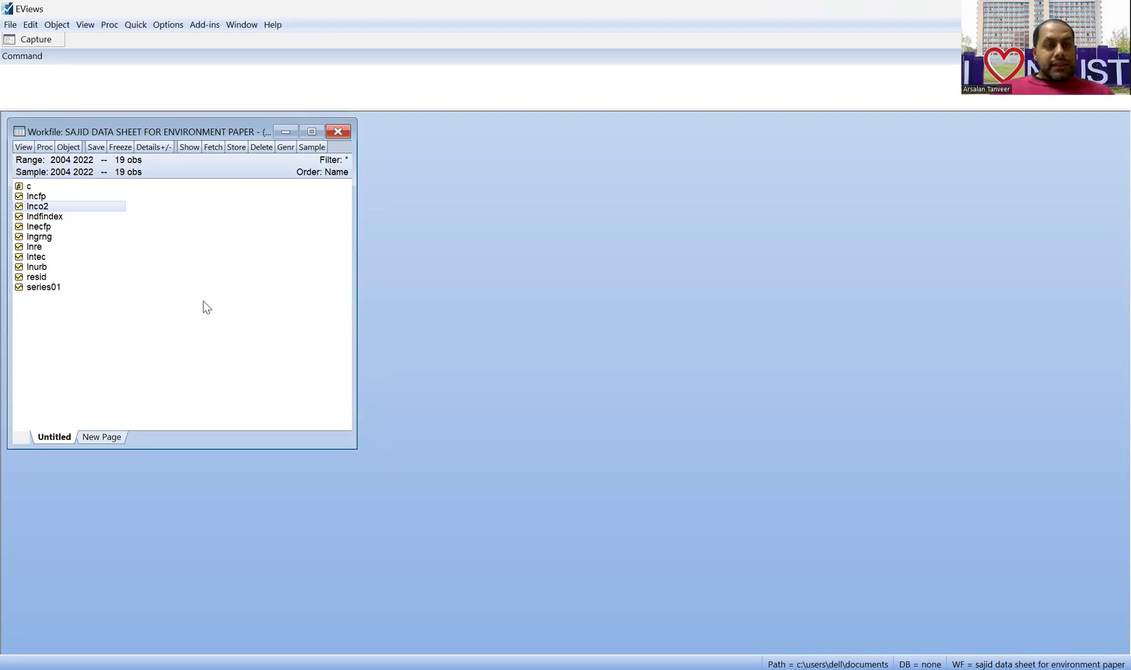
Generate a first-difference series of lnre with the equation lnere = d(lnre) over the sample 2004 2022.
{"action": "left_click", "coordinate": [57, 248]}
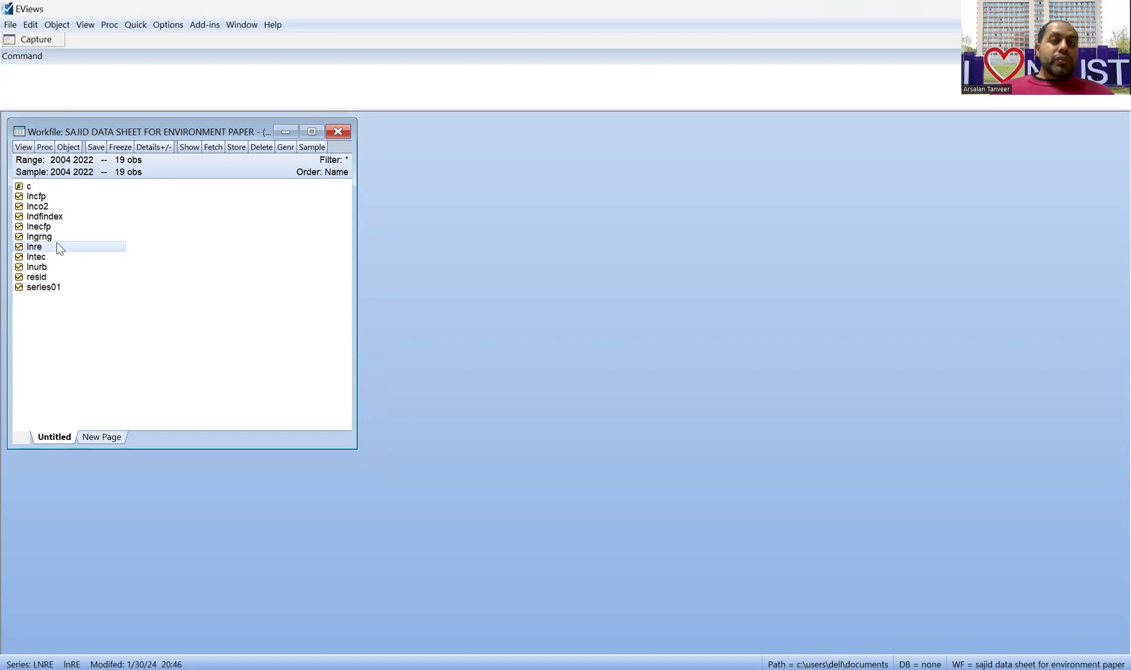
{"action": "left_click", "coordinate": [136, 25]}
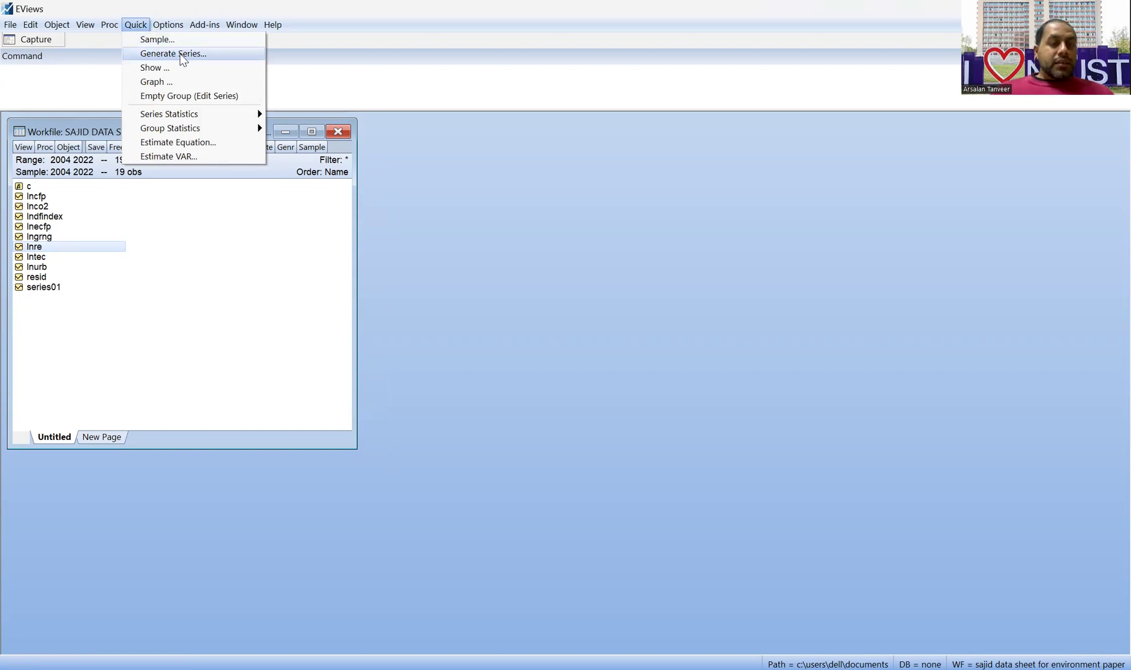
{"action": "left_click", "coordinate": [174, 54]}
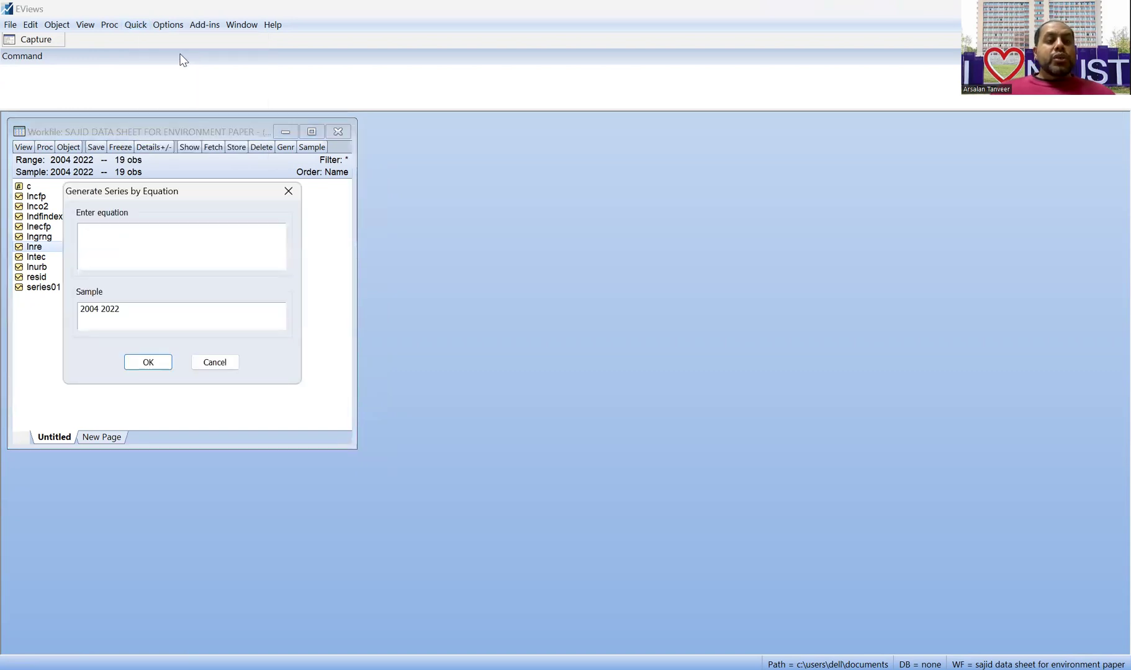
{"action": "type", "text": "lnere"}
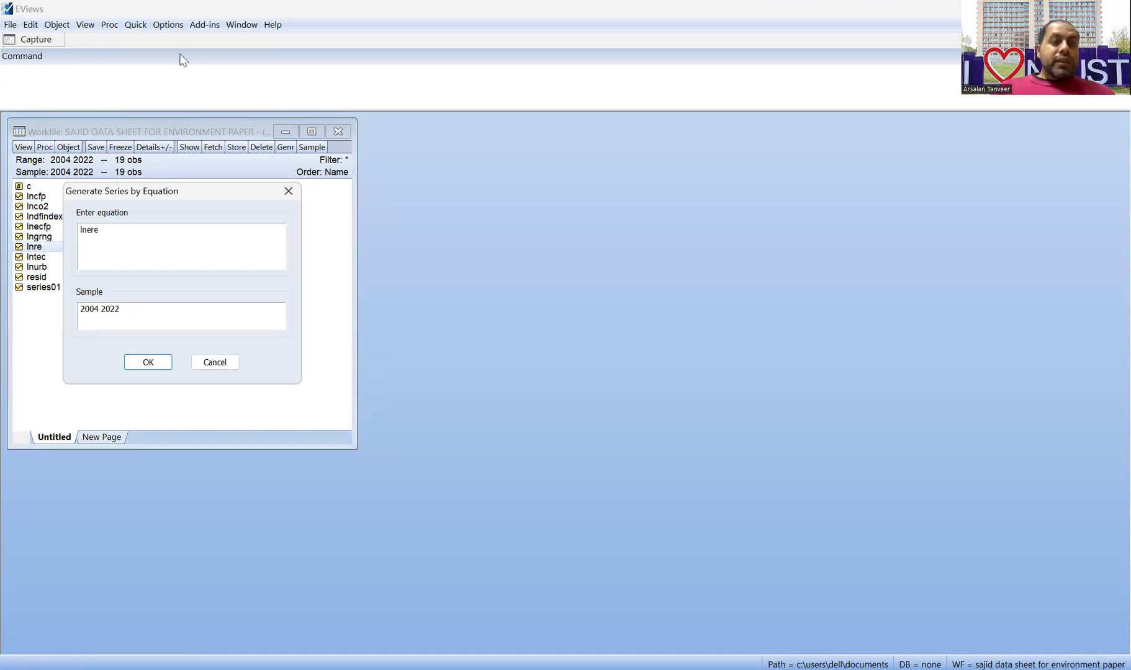
{"action": "type", "text": " = "}
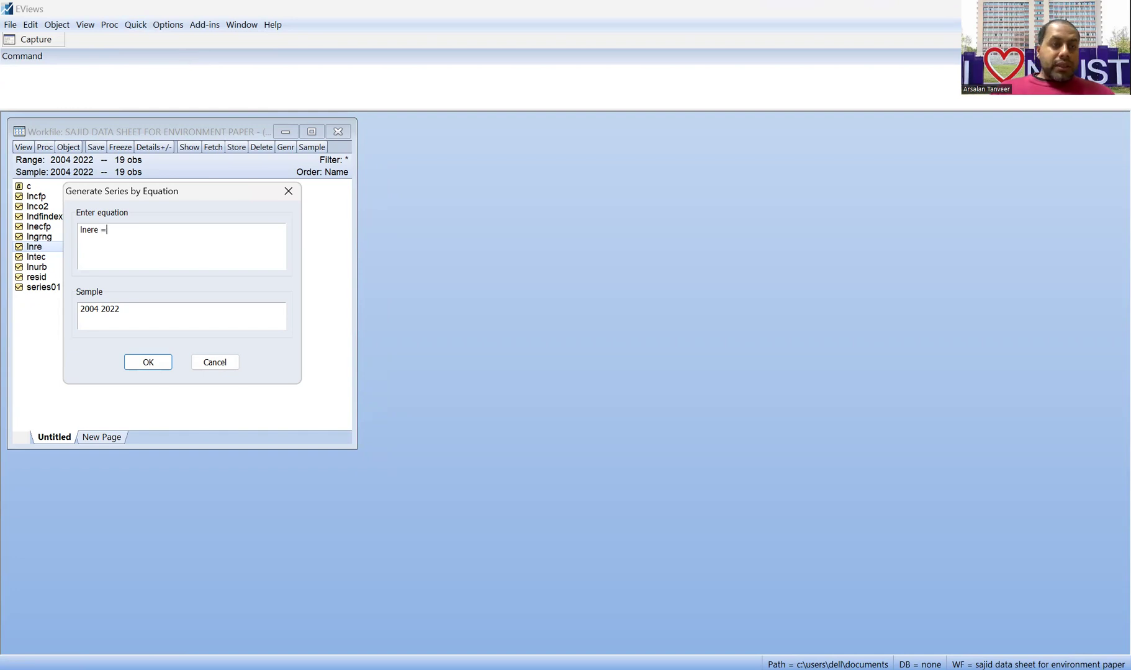
{"action": "type", "text": "d(lnre"}
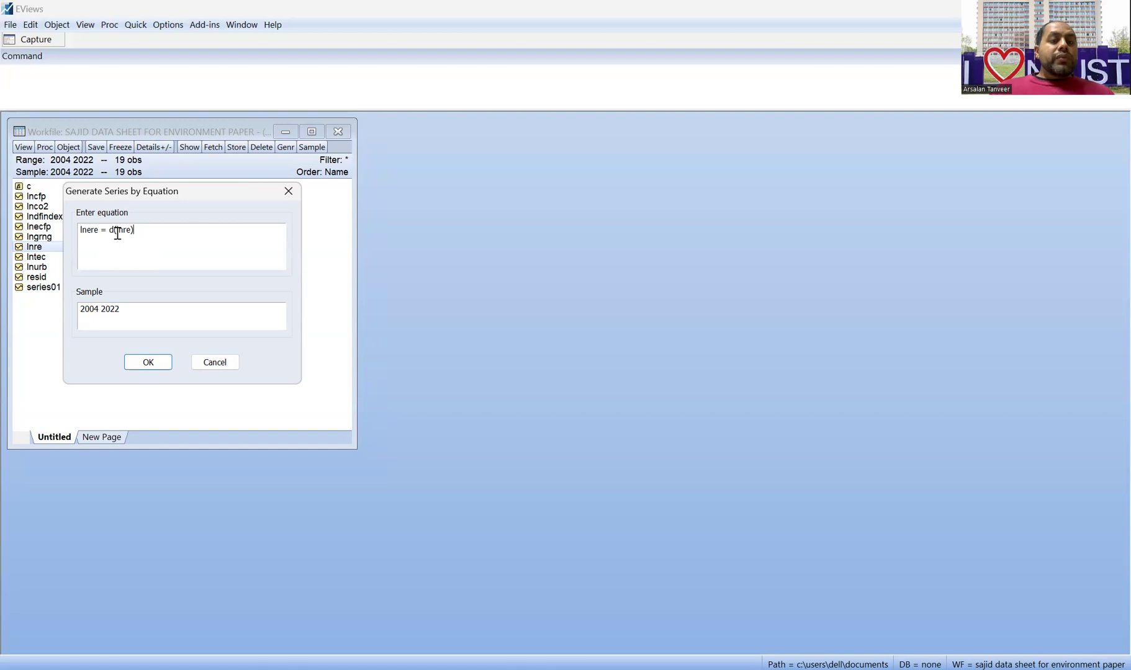
{"action": "left_click", "coordinate": [148, 362]}
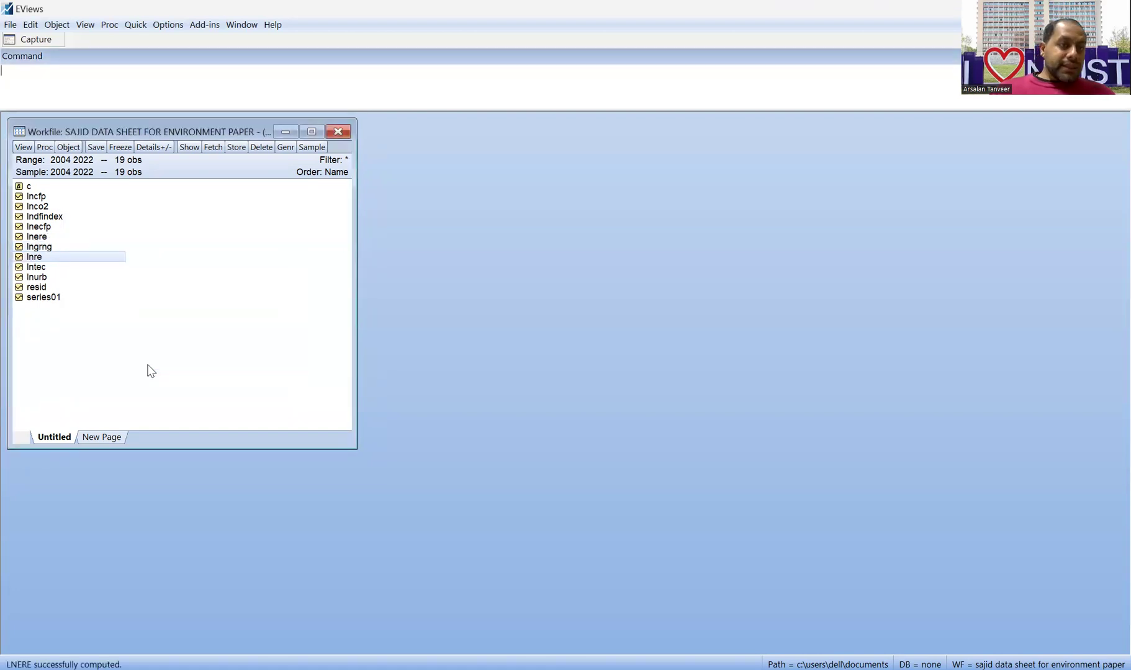
Run the Zivot-Andrews unit root test on lnre with an intercept break and maximum lag length 4, and review its statistics and breakpoint graph.
{"action": "left_click", "coordinate": [46, 237]}
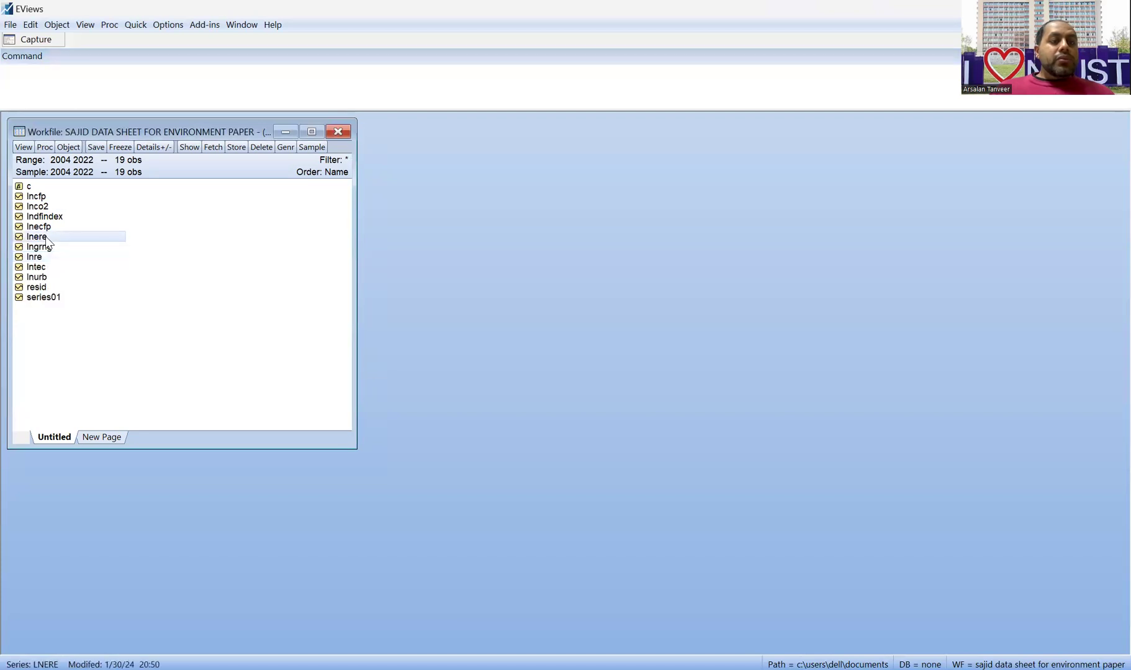
{"action": "left_click", "coordinate": [45, 258]}
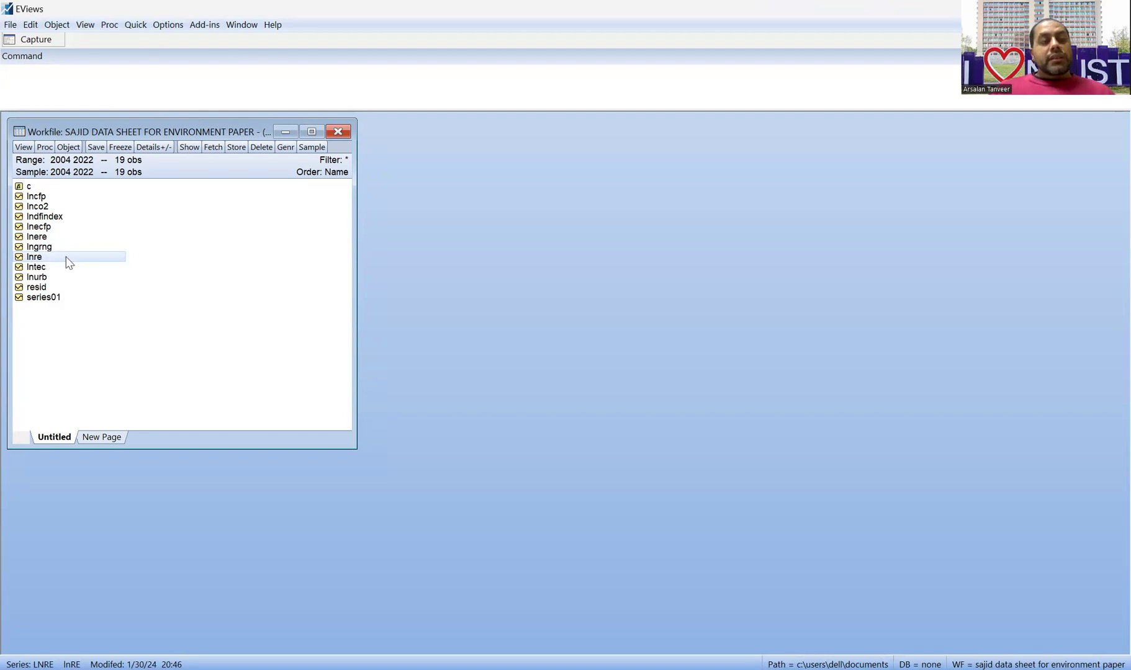
{"action": "double_click", "coordinate": [67, 257]}
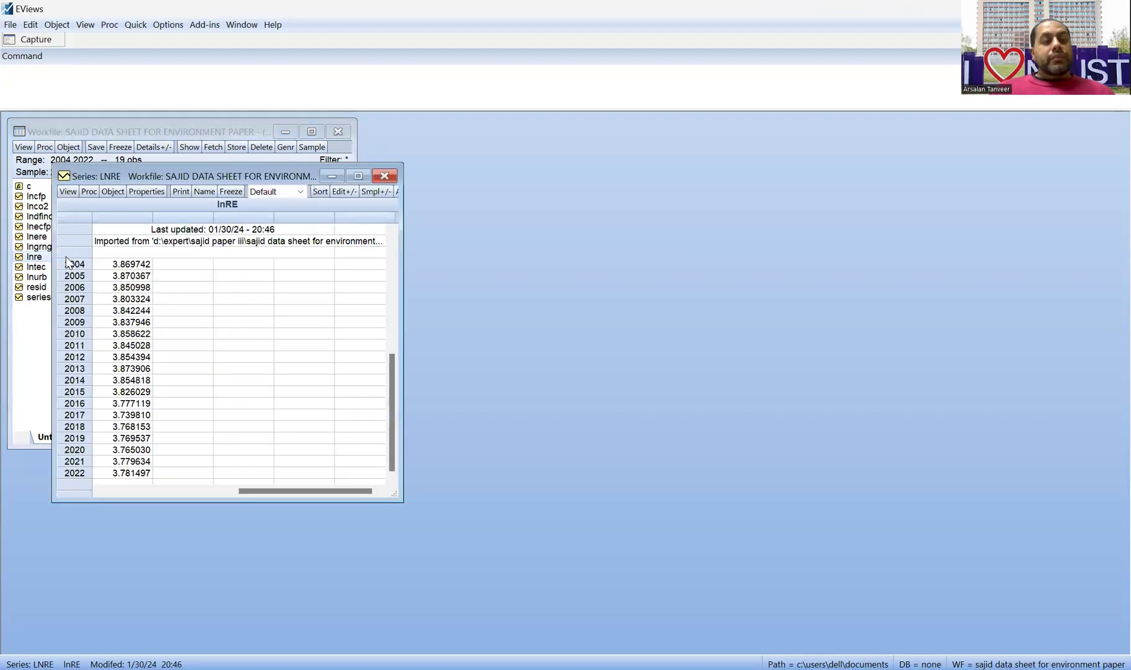
{"action": "left_click", "coordinate": [204, 25]}
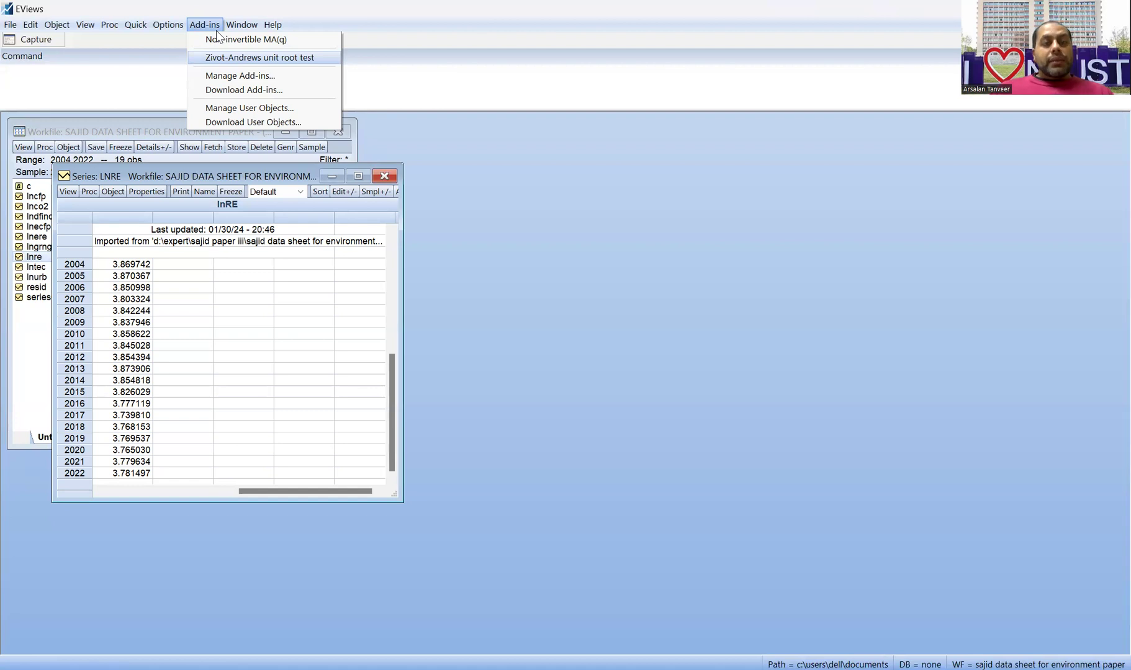
{"action": "key", "text": "Return"}
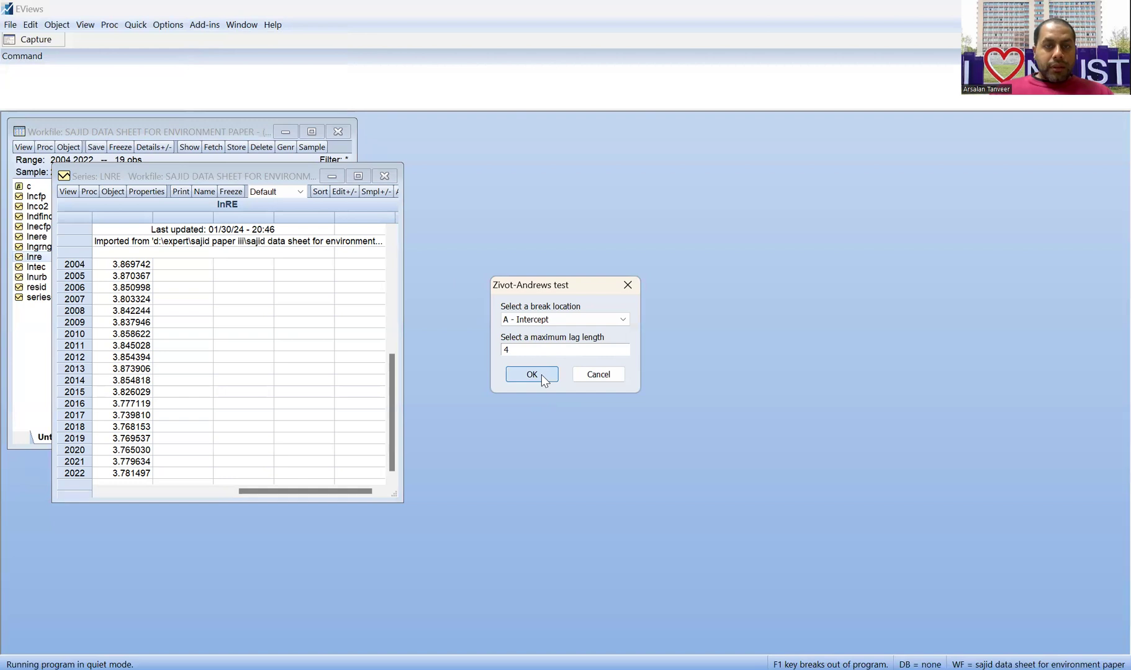
{"action": "left_click", "coordinate": [542, 375]}
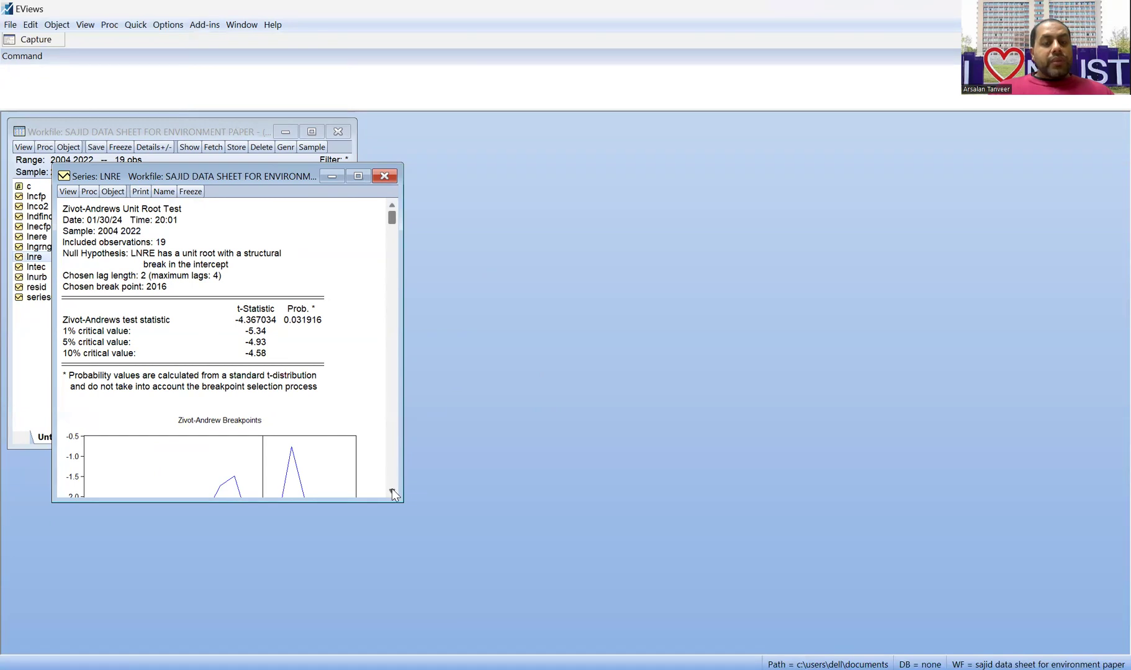
{"action": "scroll", "coordinate": [391, 491], "scroll_direction": "down", "scroll_amount": 5}
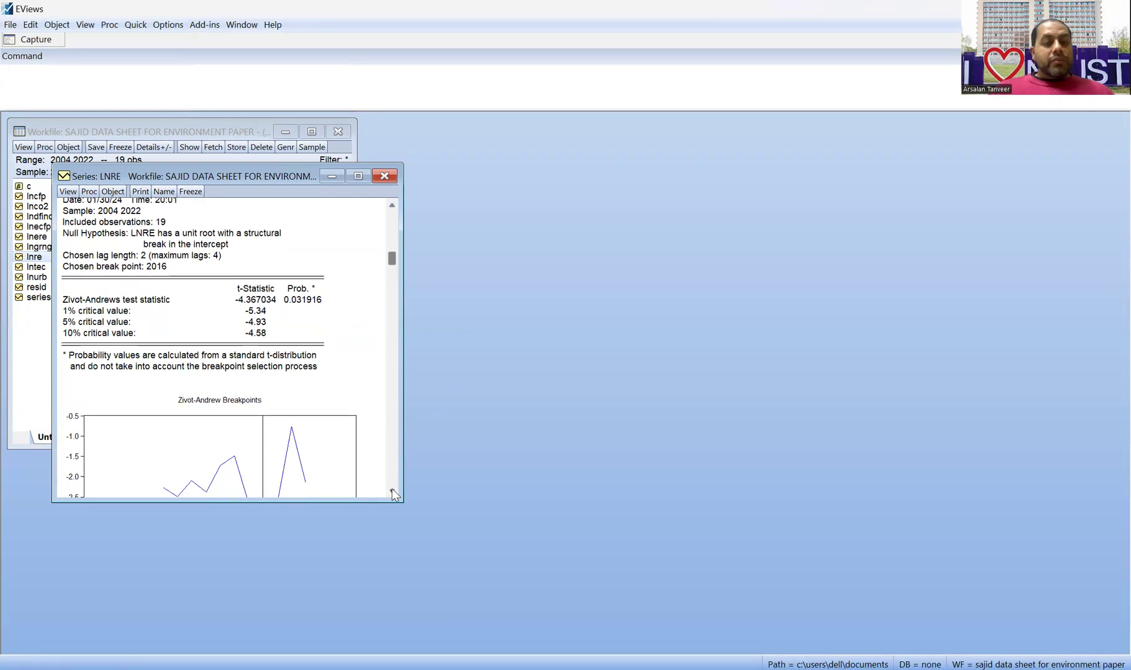
{"action": "scroll", "coordinate": [392, 490], "scroll_direction": "down", "scroll_amount": 5}
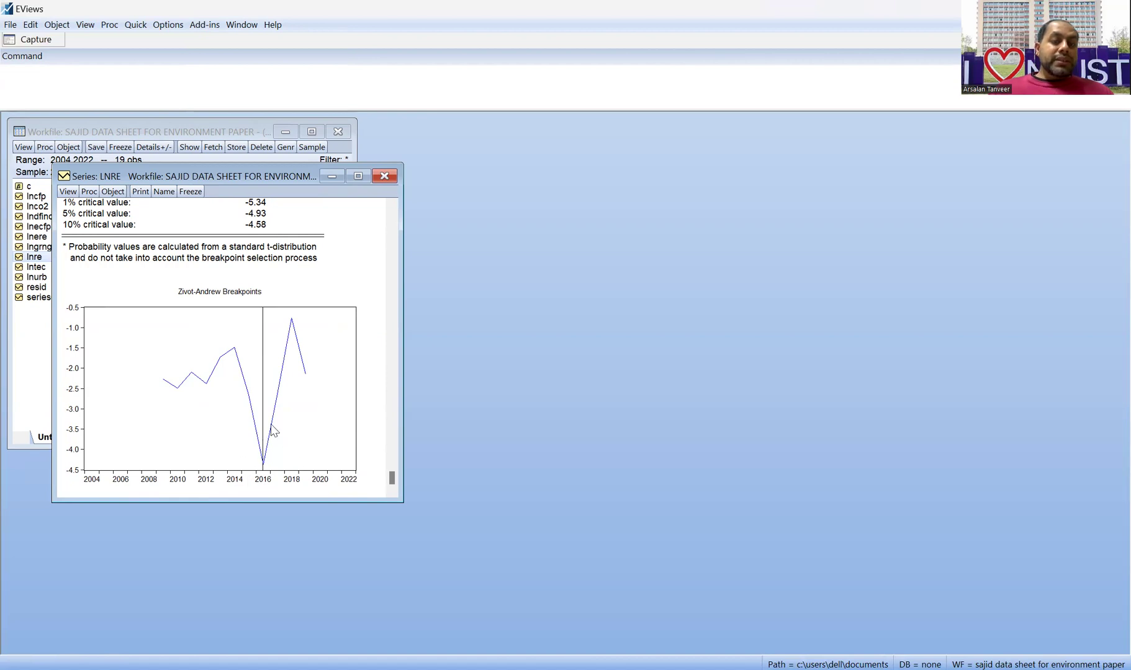
{"action": "left_click", "coordinate": [391, 207]}
{"action": "scroll", "coordinate": [392, 207], "scroll_direction": "up", "scroll_amount": 3}
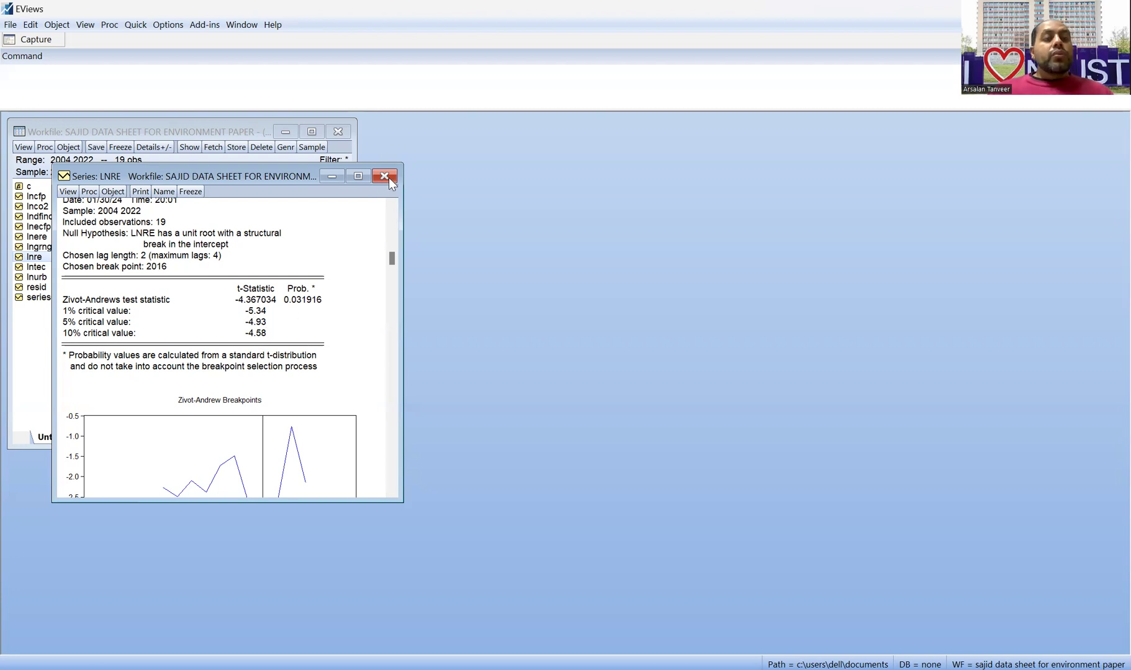
Run the Zivot-Andrews unit root test on the differenced series lnere with break location A - Intercept and maximum lag length 4.
{"action": "left_click", "coordinate": [44, 240]}
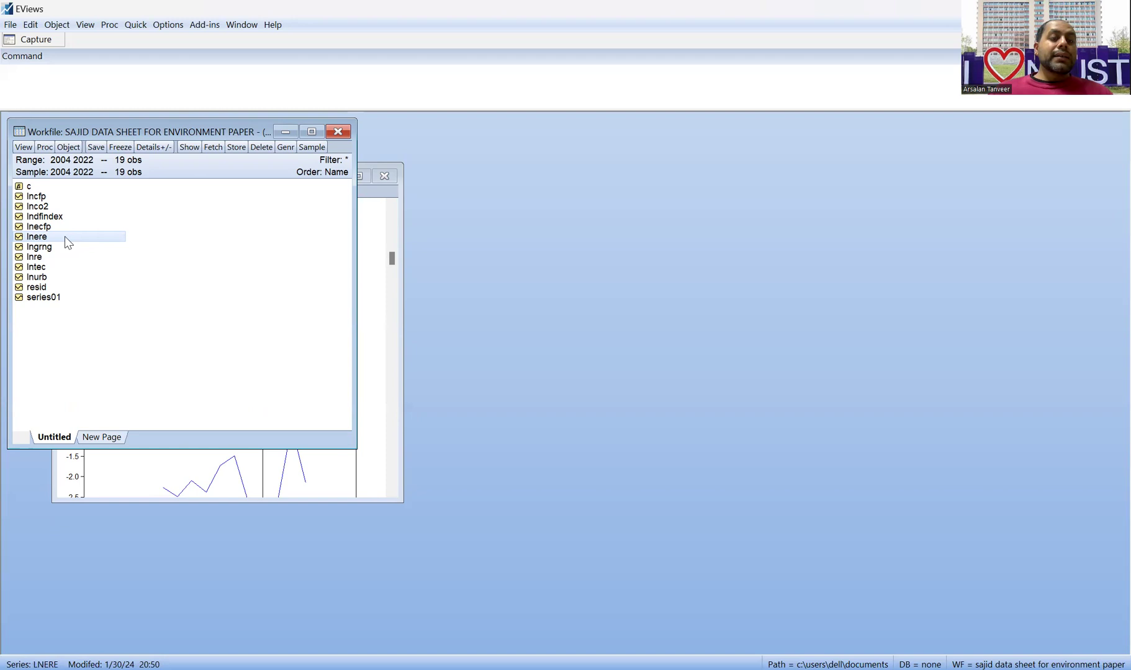
{"action": "double_click", "coordinate": [68, 243]}
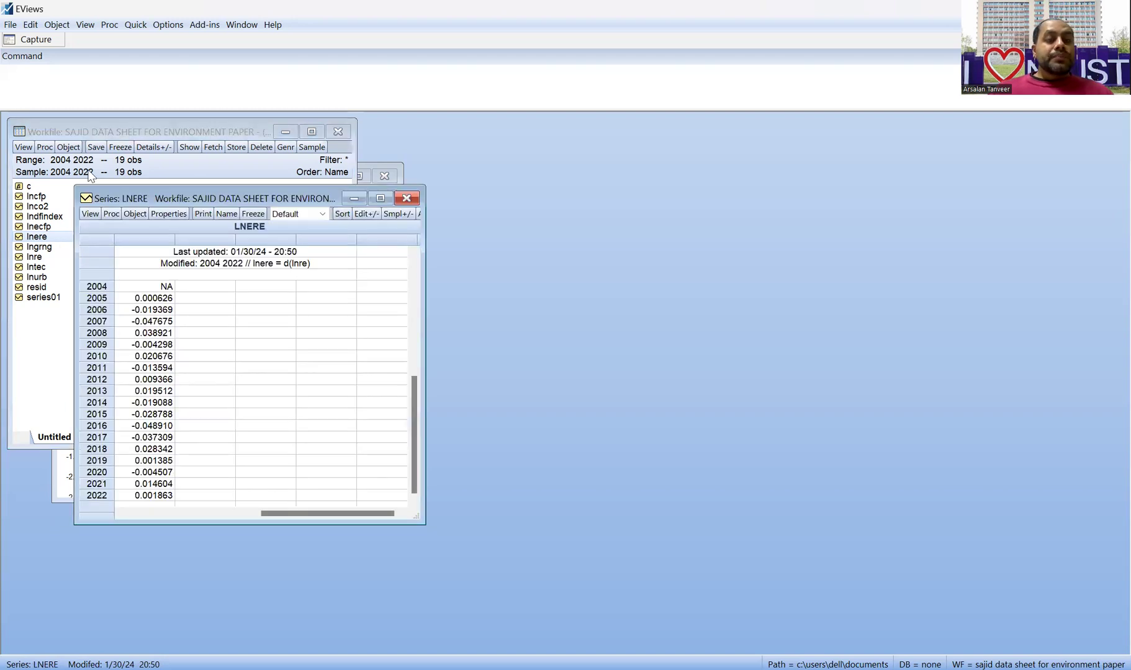
{"action": "left_click", "coordinate": [210, 24]}
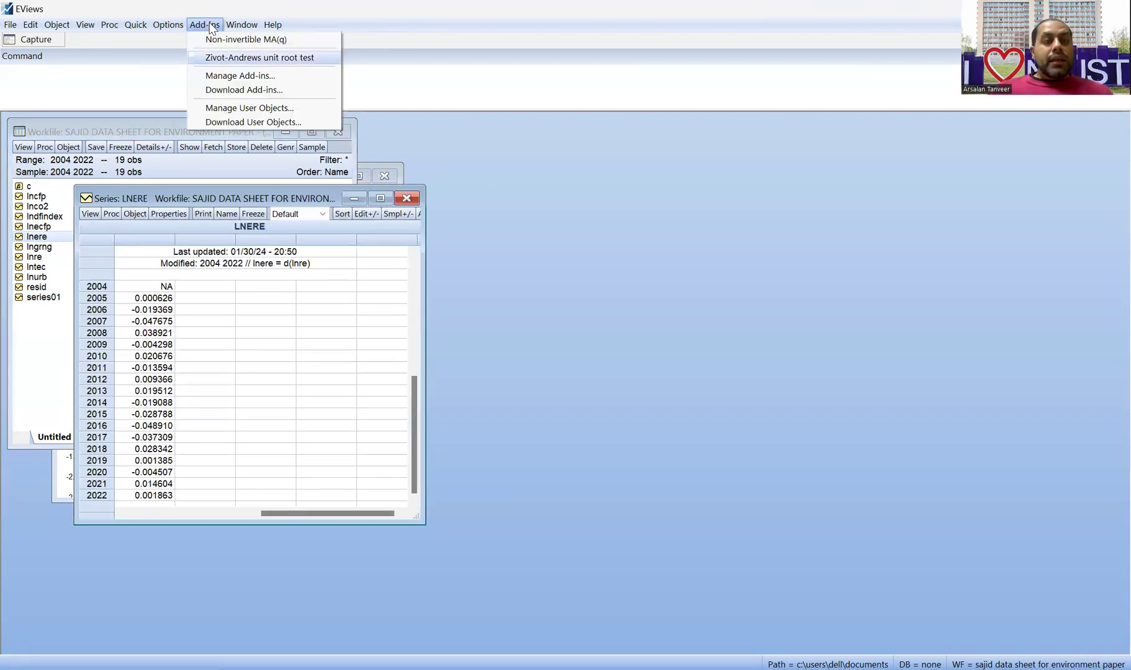
{"action": "key", "text": "Return"}
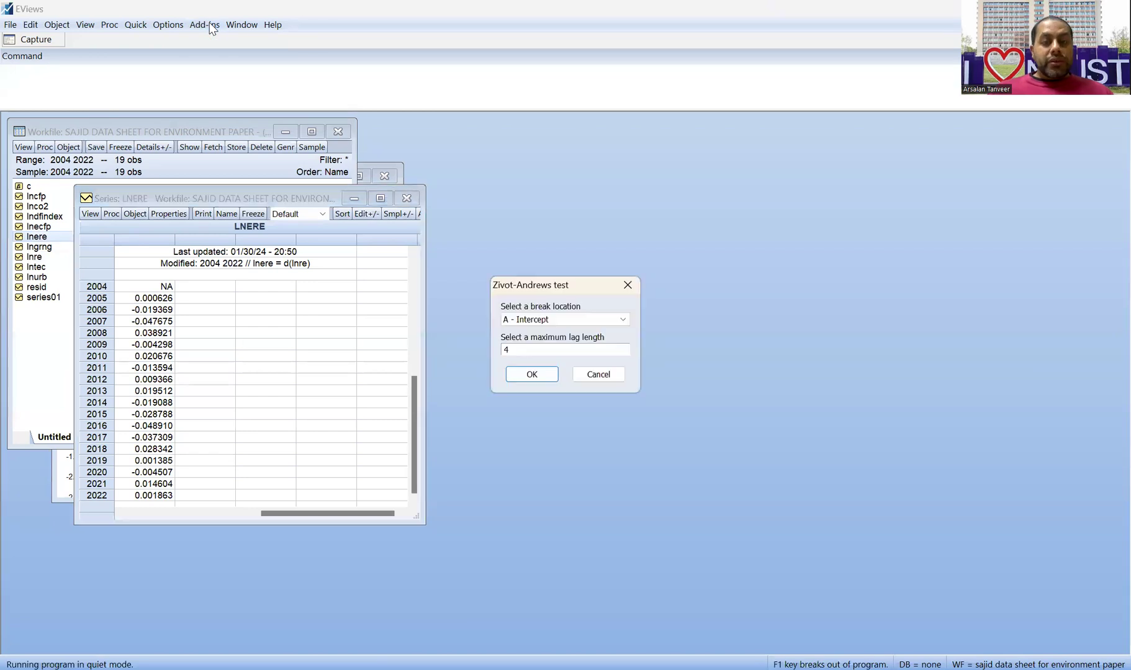
{"action": "left_click", "coordinate": [529, 373]}
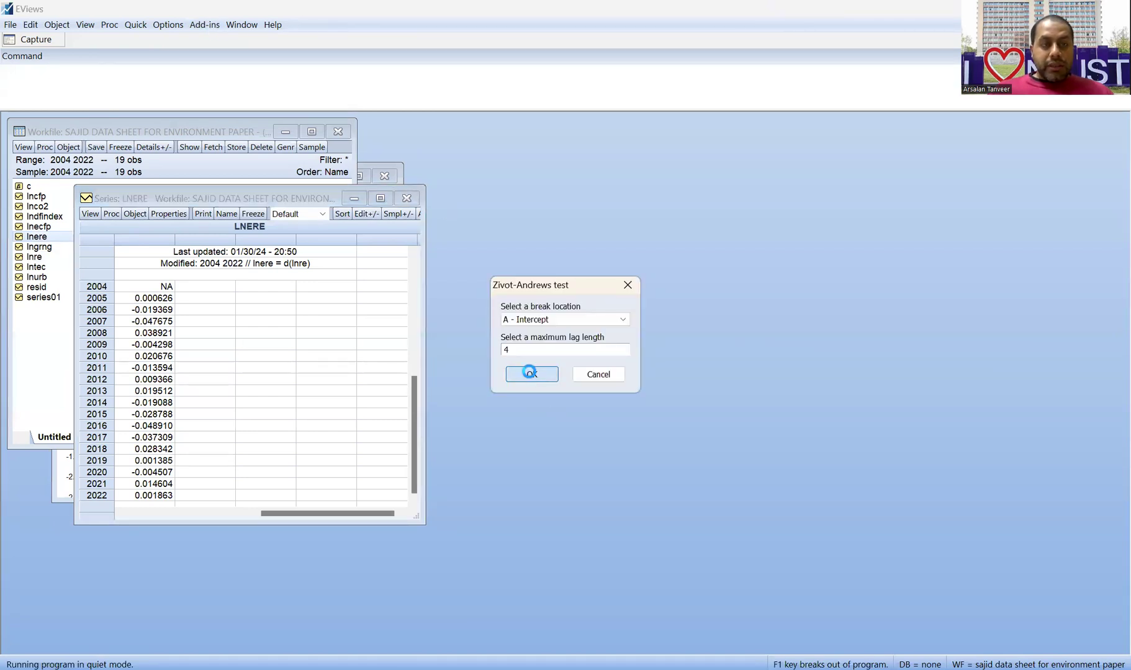